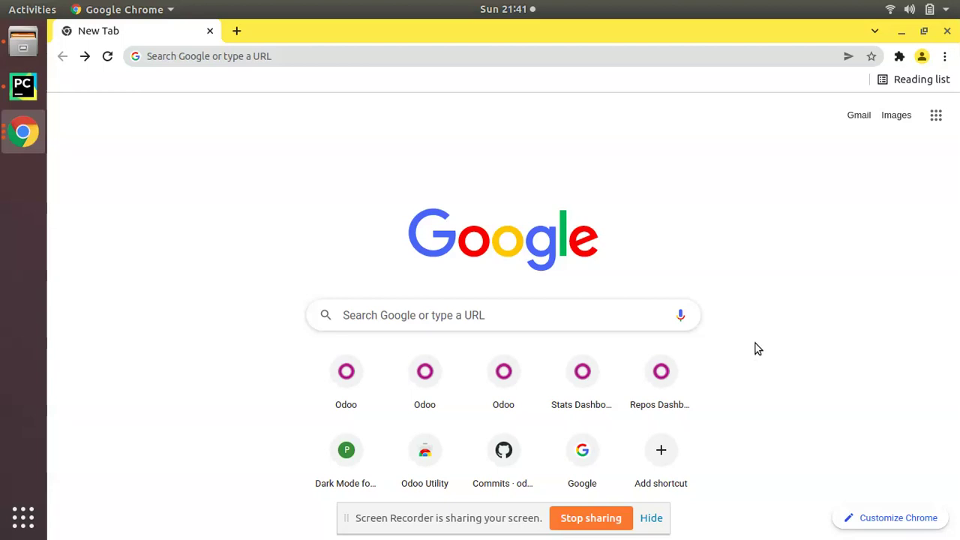
Search Google for 'chrome extensions', go to the Chrome Web Store, and search it for 'odoo utility'
left_click(332, 60)
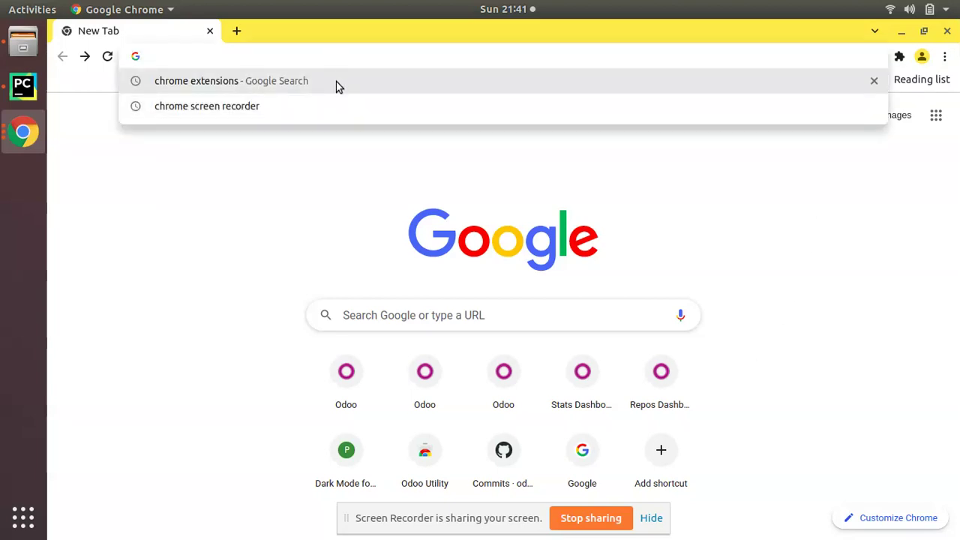
left_click(336, 87)
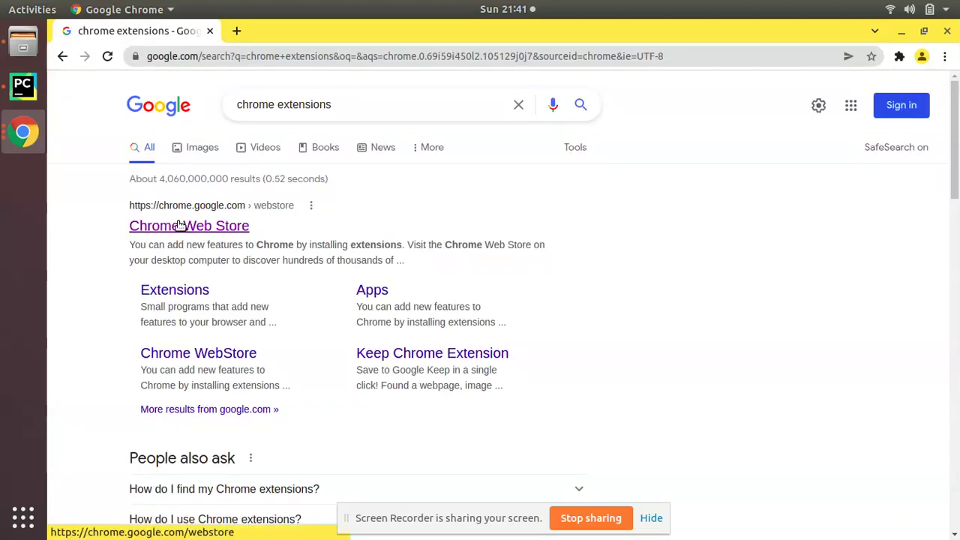
left_click(178, 230)
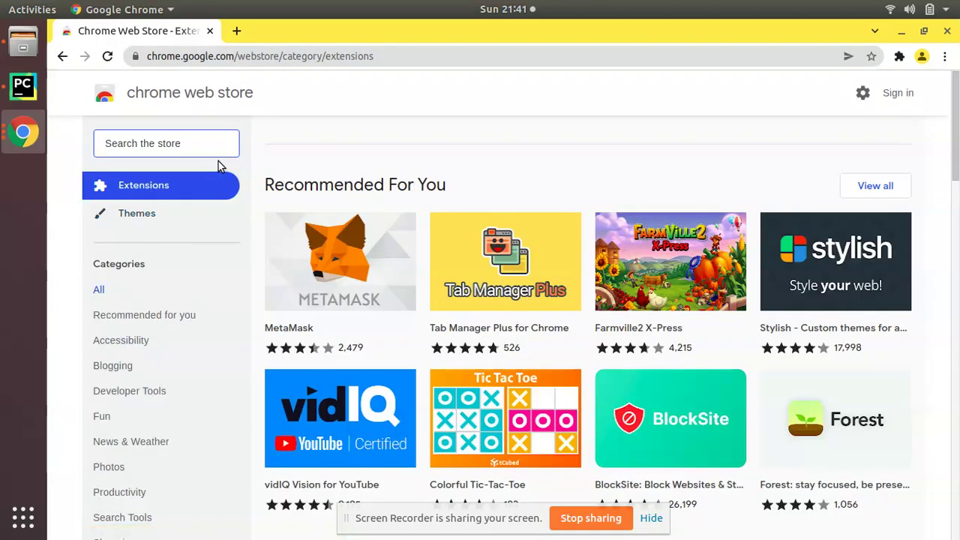
type("odoo ut")
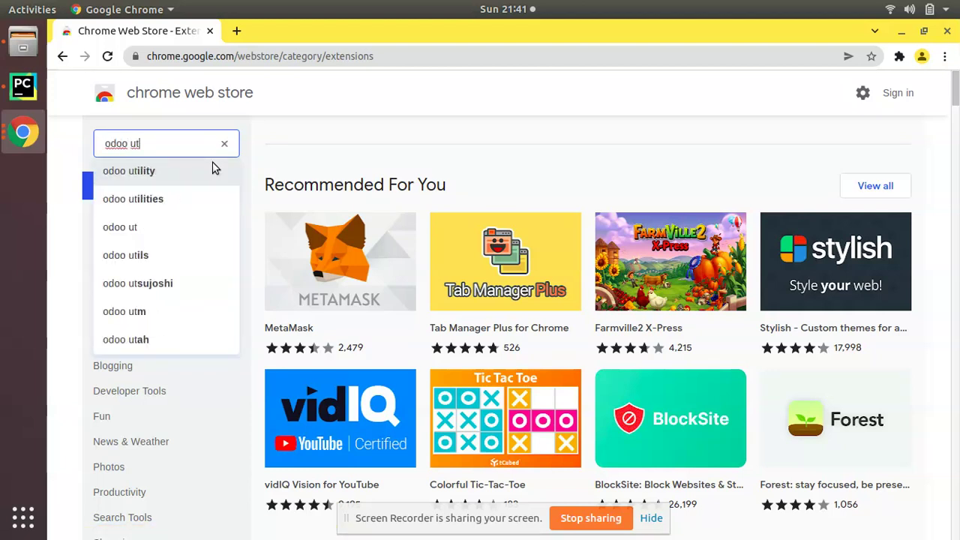
left_click(167, 175)
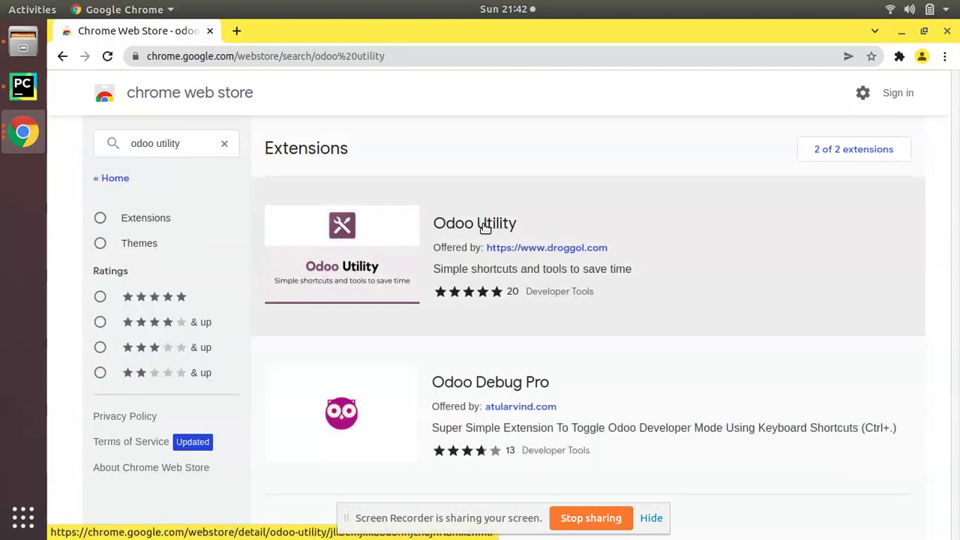
Open the Odoo Utility extension's detail page and browse its preview screenshots
left_click(499, 225)
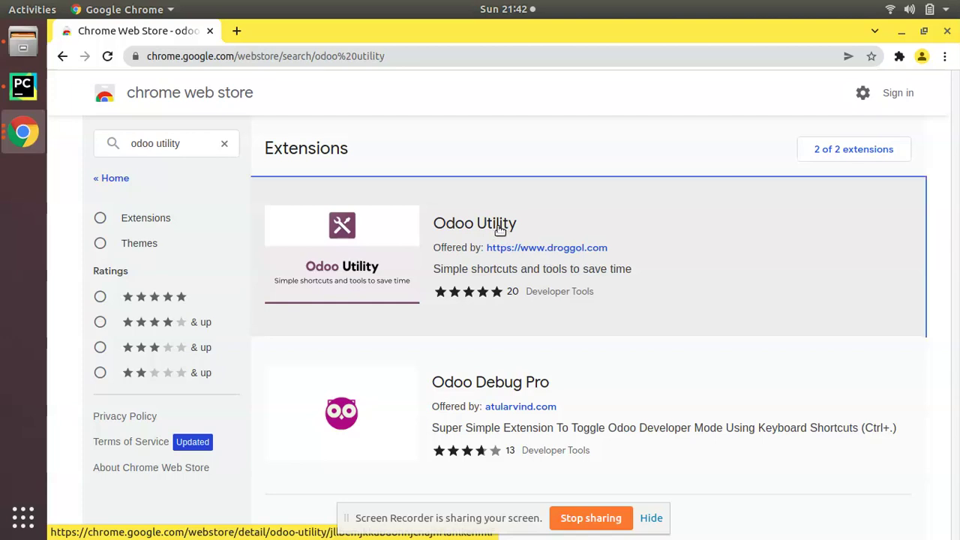
scroll(495, 232, "down", 3)
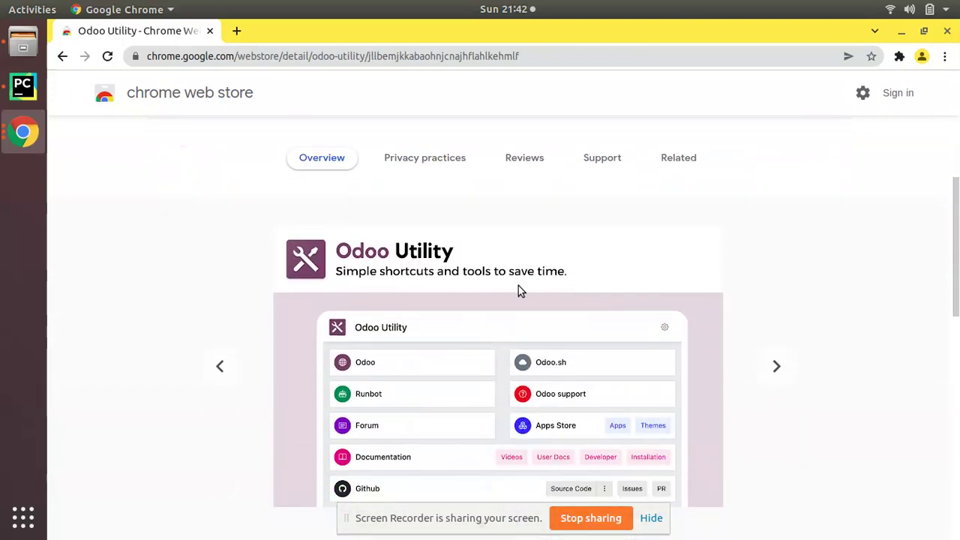
scroll(518, 286, "down", 4)
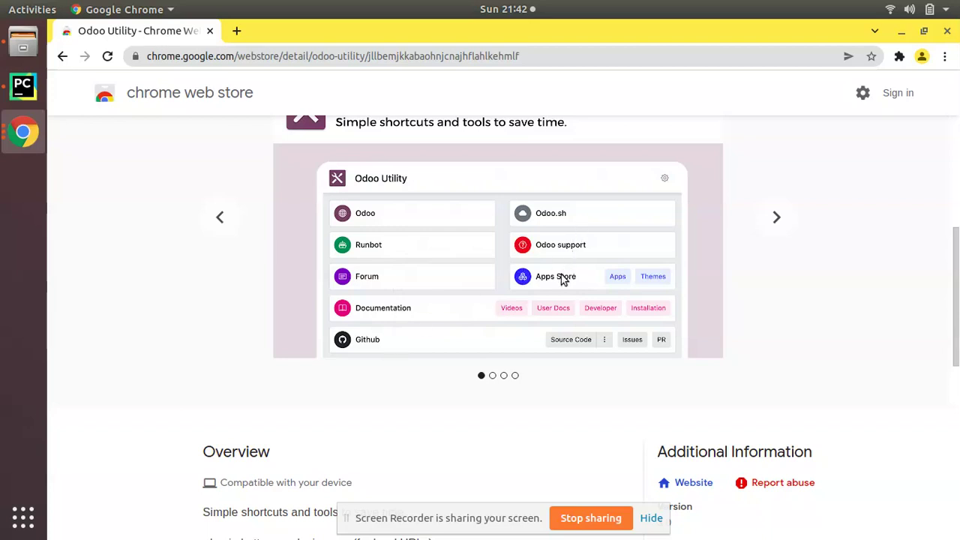
left_click(777, 216)
scroll(793, 257, "up", 3)
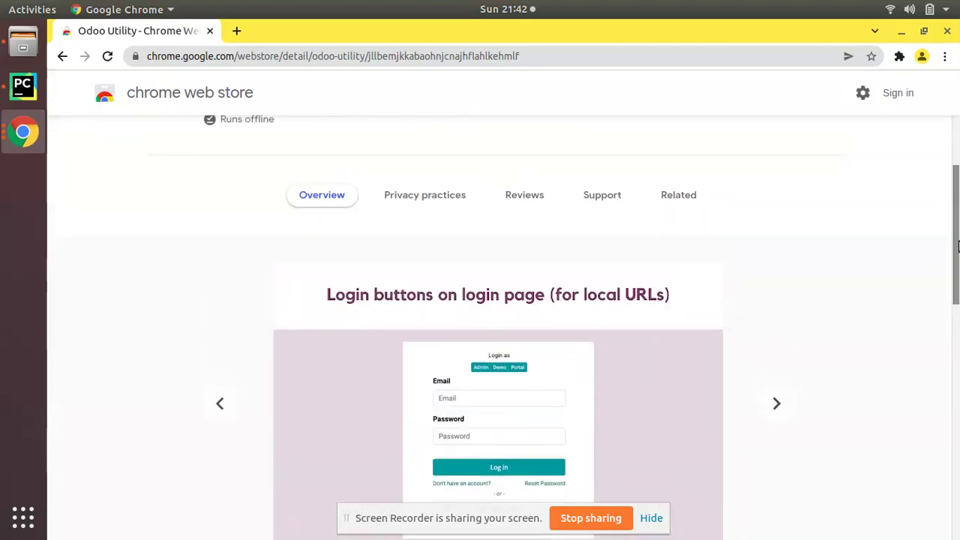
scroll(571, 343, "down", 4)
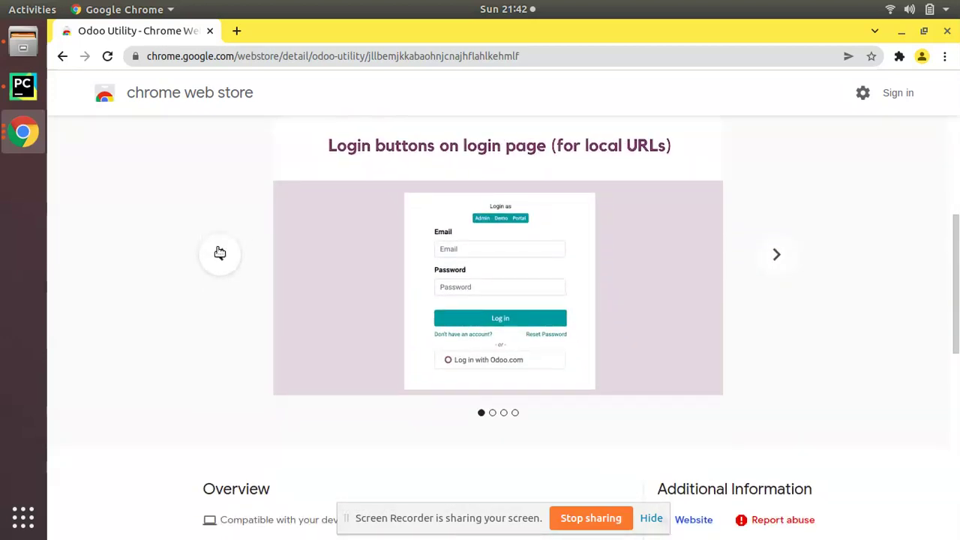
left_click(219, 254)
scroll(262, 253, "up", 4)
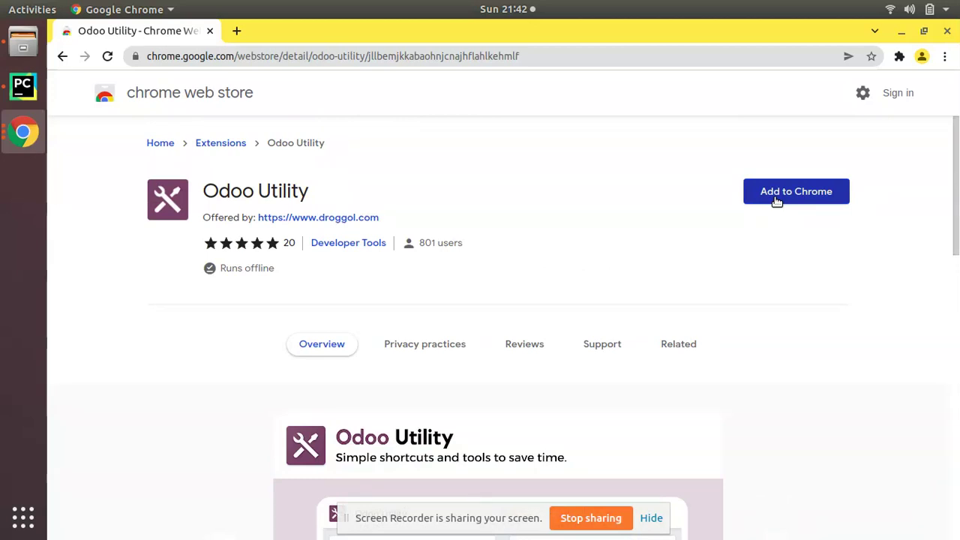
Add Odoo Utility to Chrome, dismiss the confirmation, and check it in the Extensions menu
left_click(777, 201)
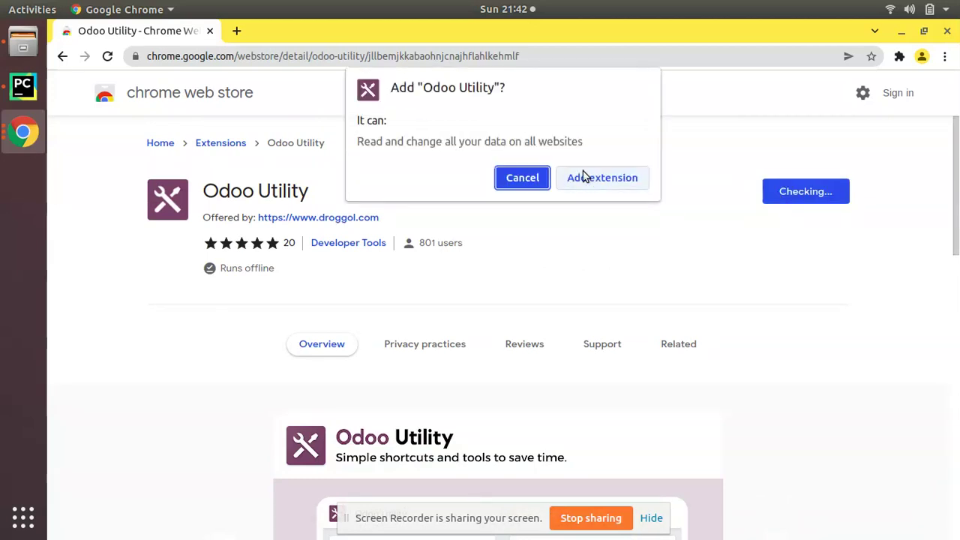
left_click(594, 182)
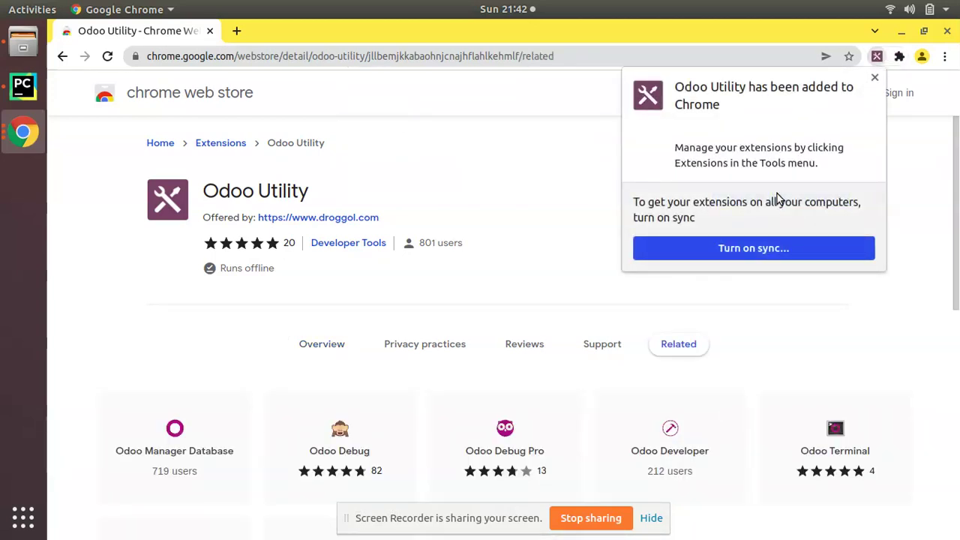
left_click(431, 136)
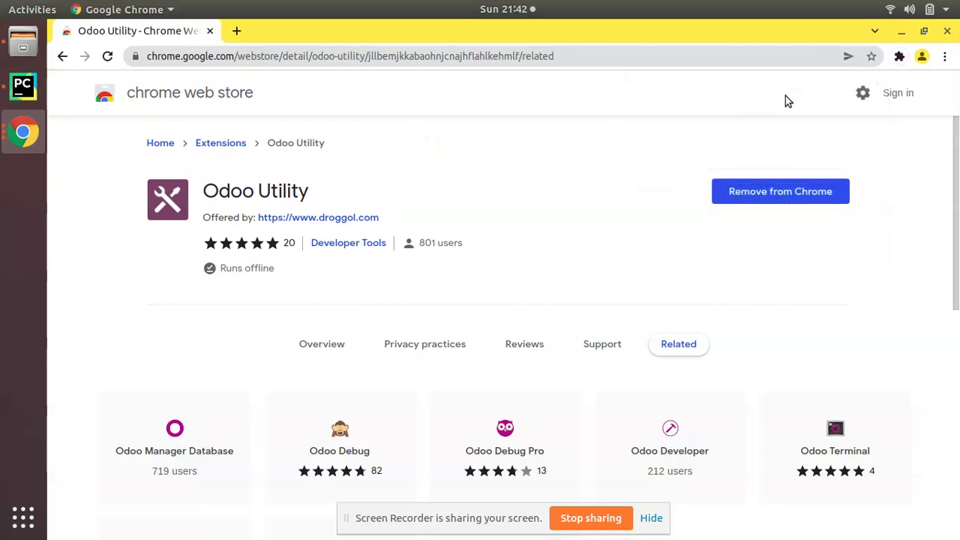
left_click(899, 56)
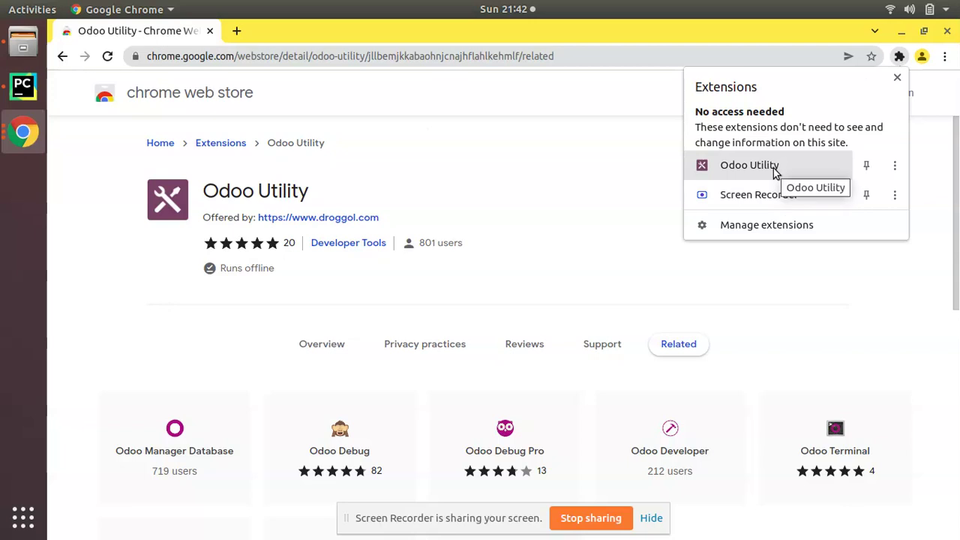
Open Odoo Utility's Options page in a new tab, then return to the store page tab
left_click(896, 165)
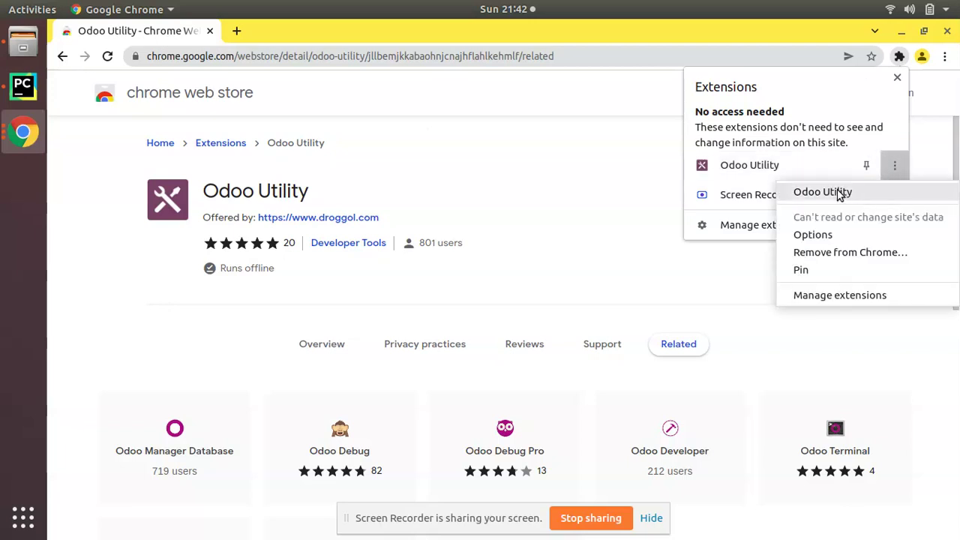
left_click(842, 234)
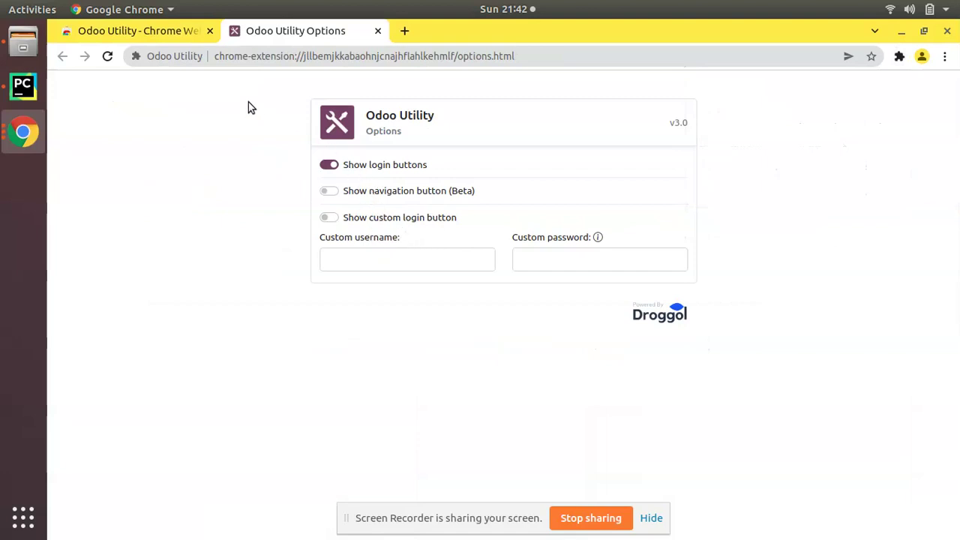
left_click(188, 41)
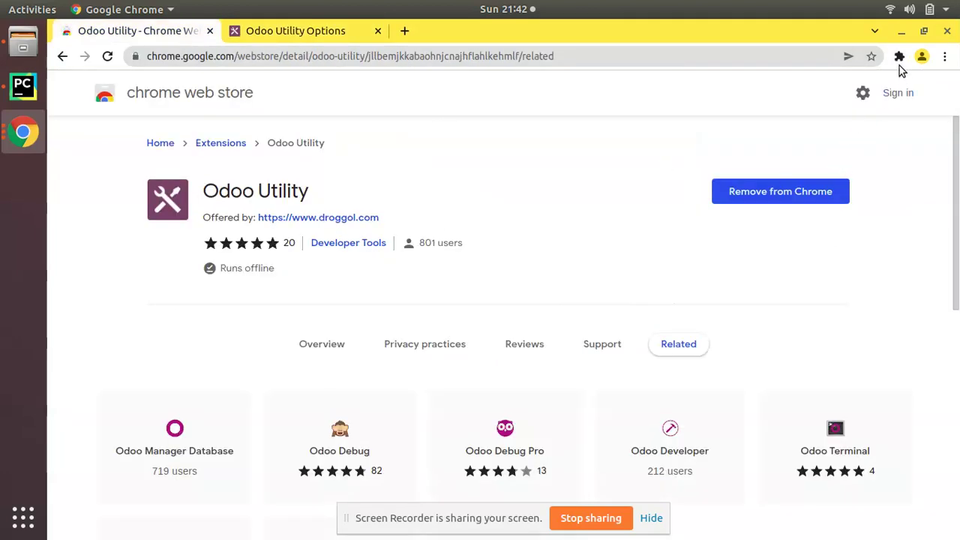
left_click(899, 58)
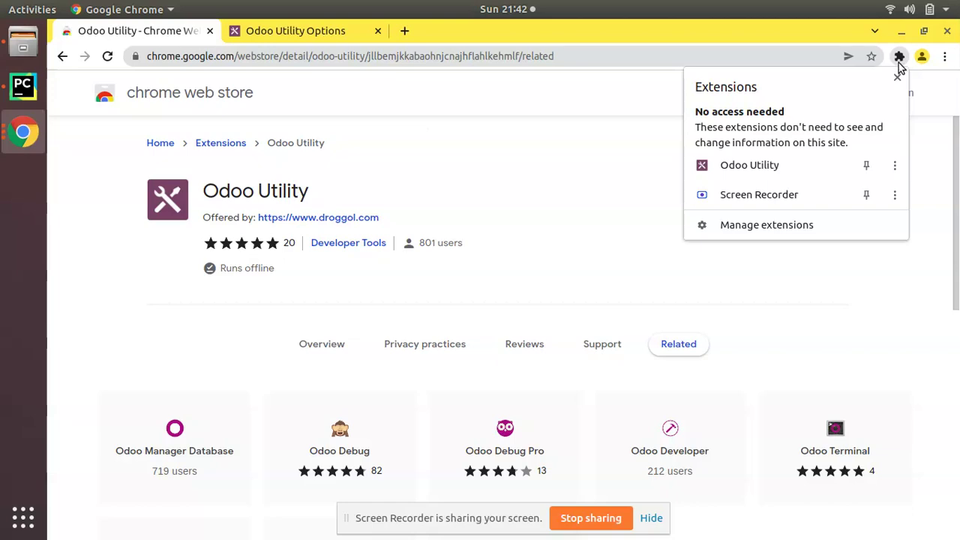
Launch odoo.com and the Odoo Themes app store from the Odoo Utility popup
left_click(758, 158)
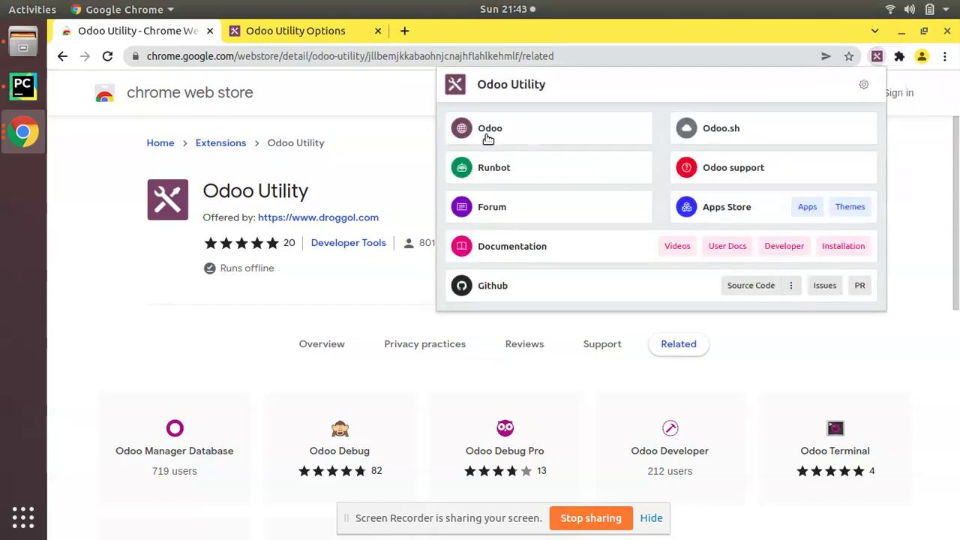
left_click(481, 135)
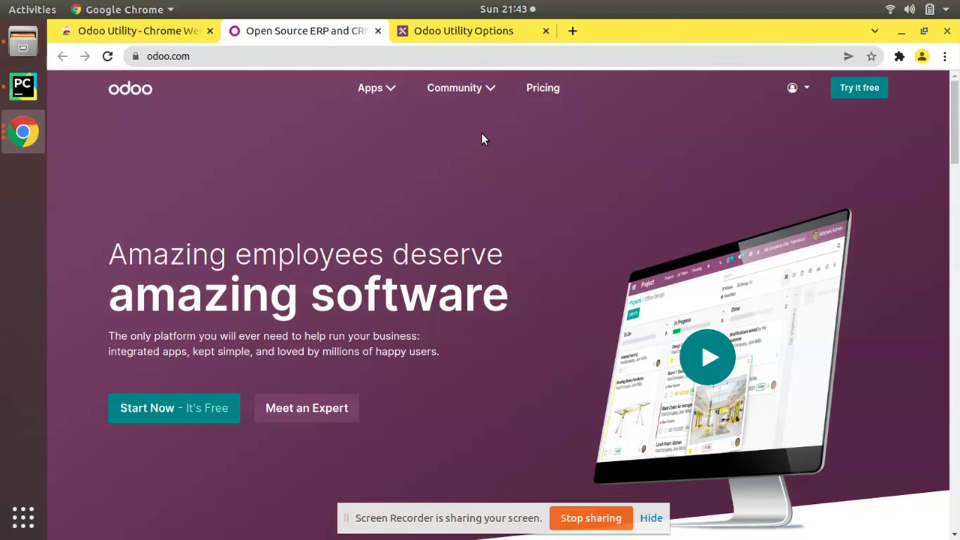
left_click(189, 27)
left_click(898, 57)
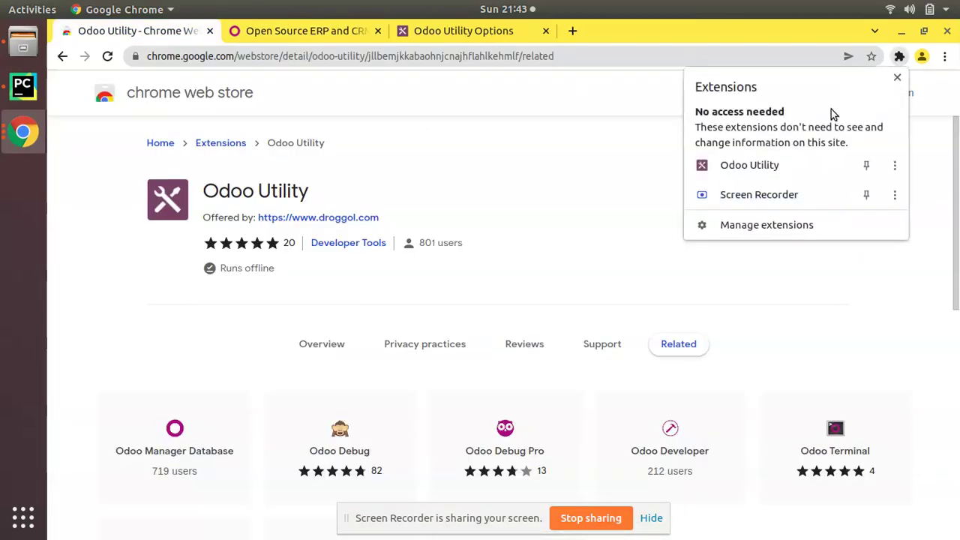
left_click(776, 162)
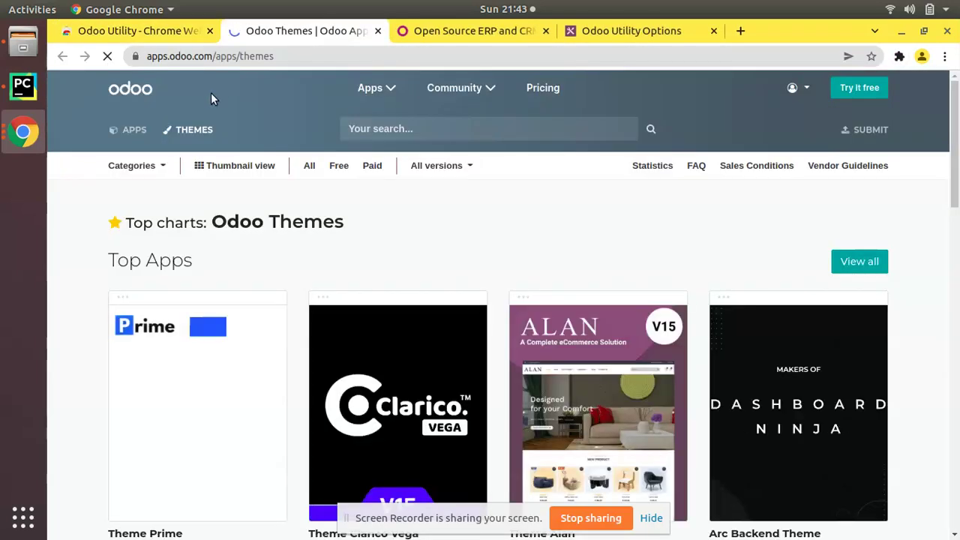
From the store tab, open the Odoo All Courses page through the Odoo Utility popup
left_click(148, 38)
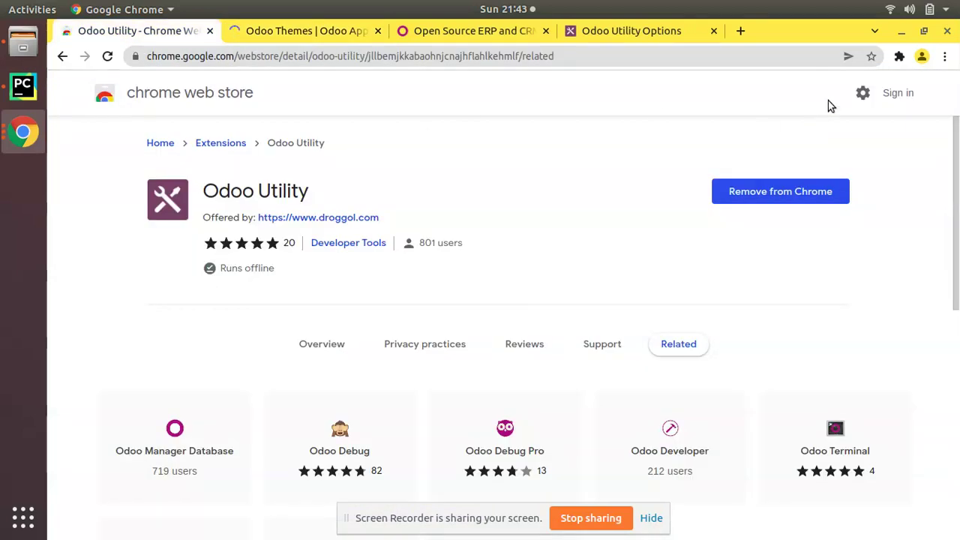
left_click(900, 57)
left_click(765, 161)
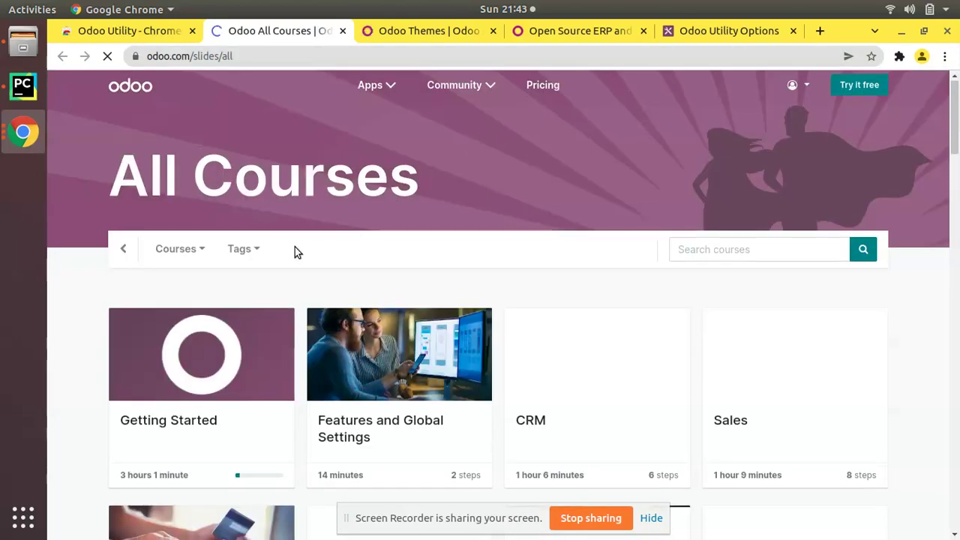
scroll(300, 249, "down", 3)
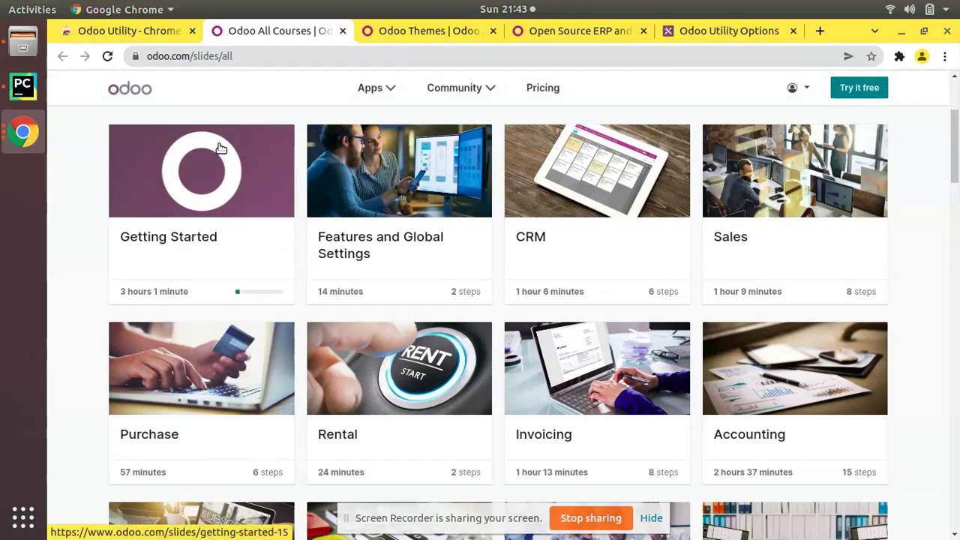
Open the odoo/odoo GitHub repository through the Odoo Utility popup and dismiss the tab-group tip
left_click(140, 33)
left_click(900, 60)
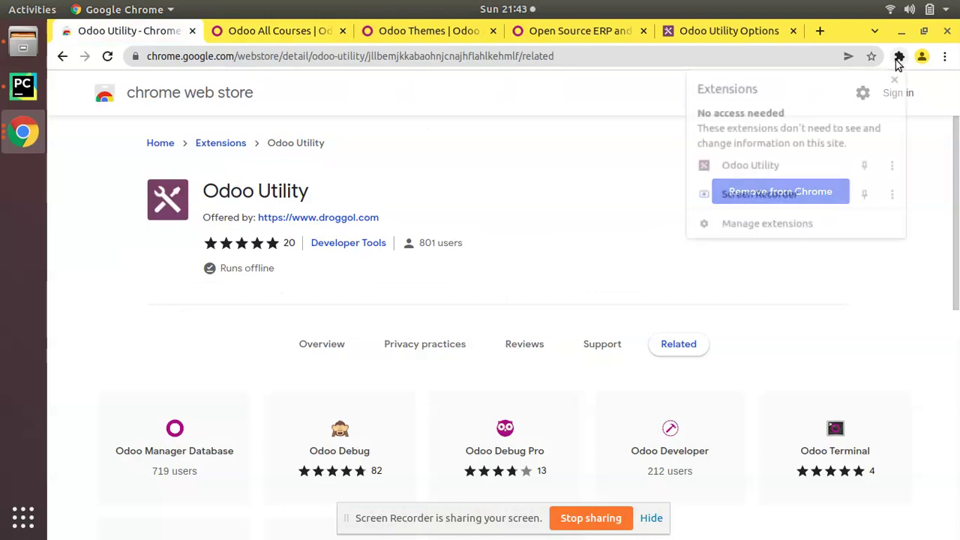
left_click(797, 171)
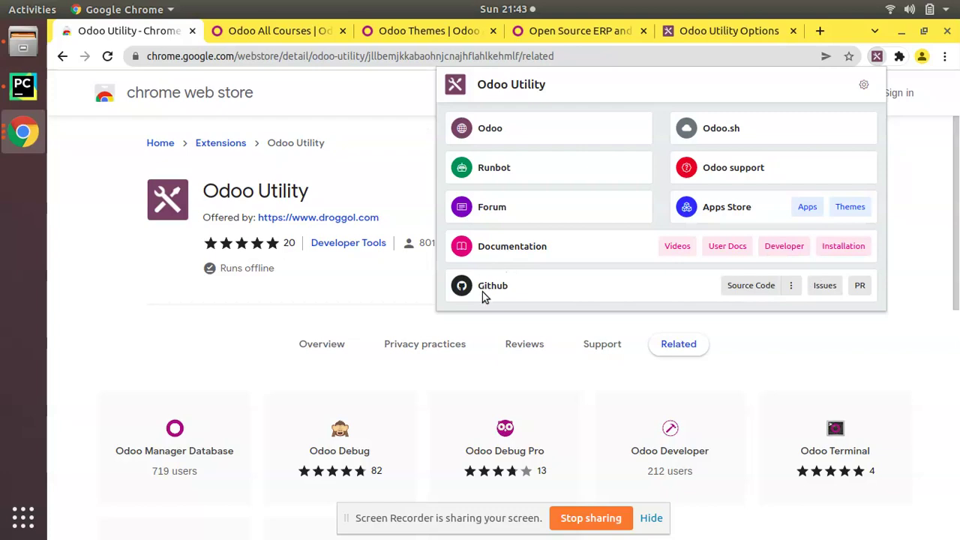
left_click(751, 287)
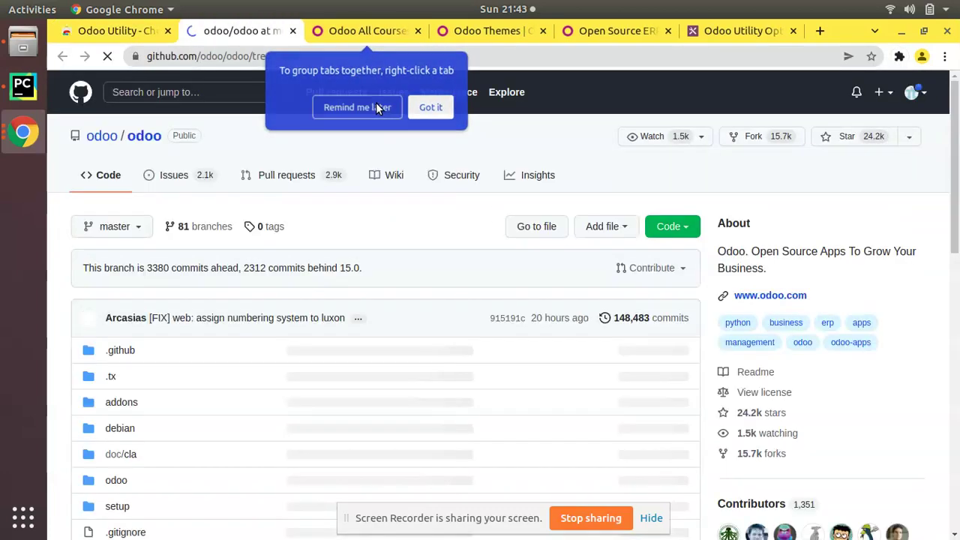
left_click(378, 108)
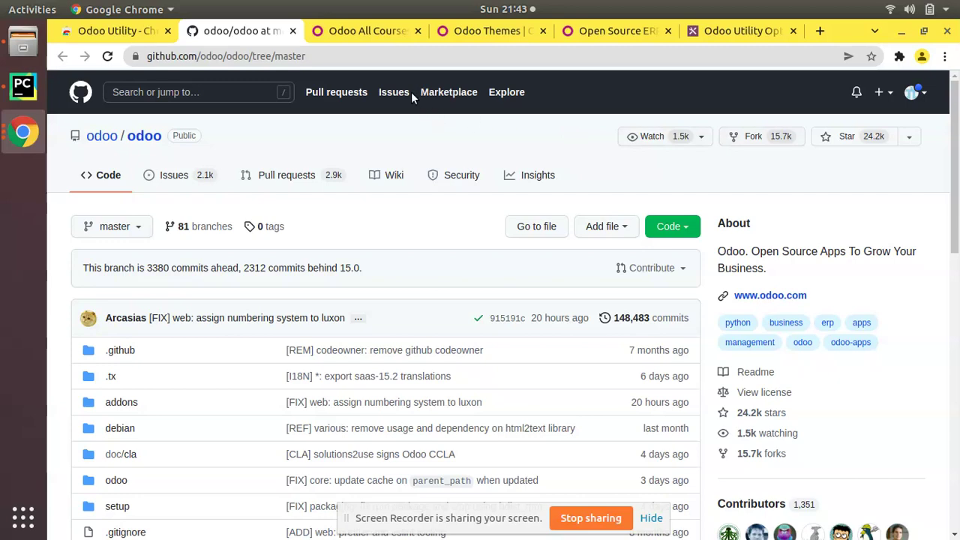
Switch back to the Odoo Utility - Chrome Web Store tab
left_click(96, 31)
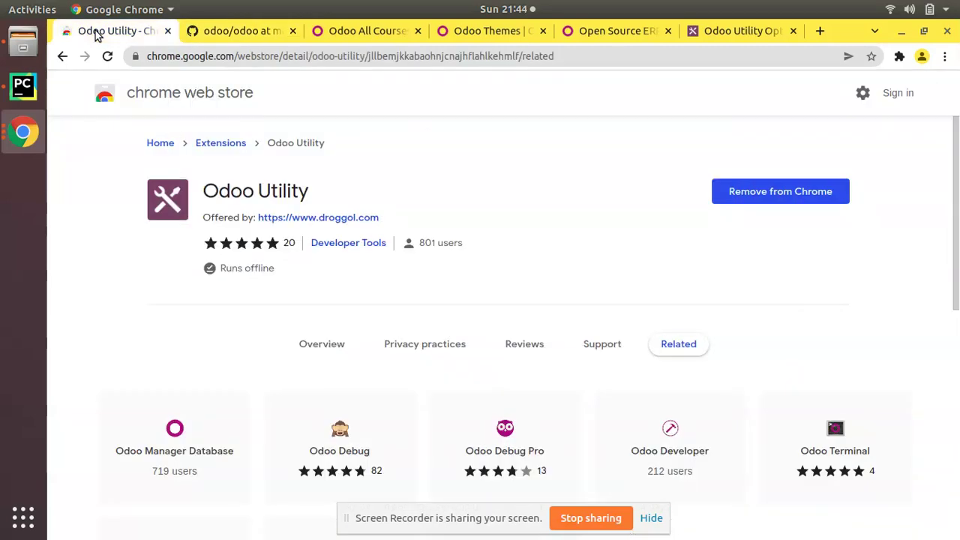